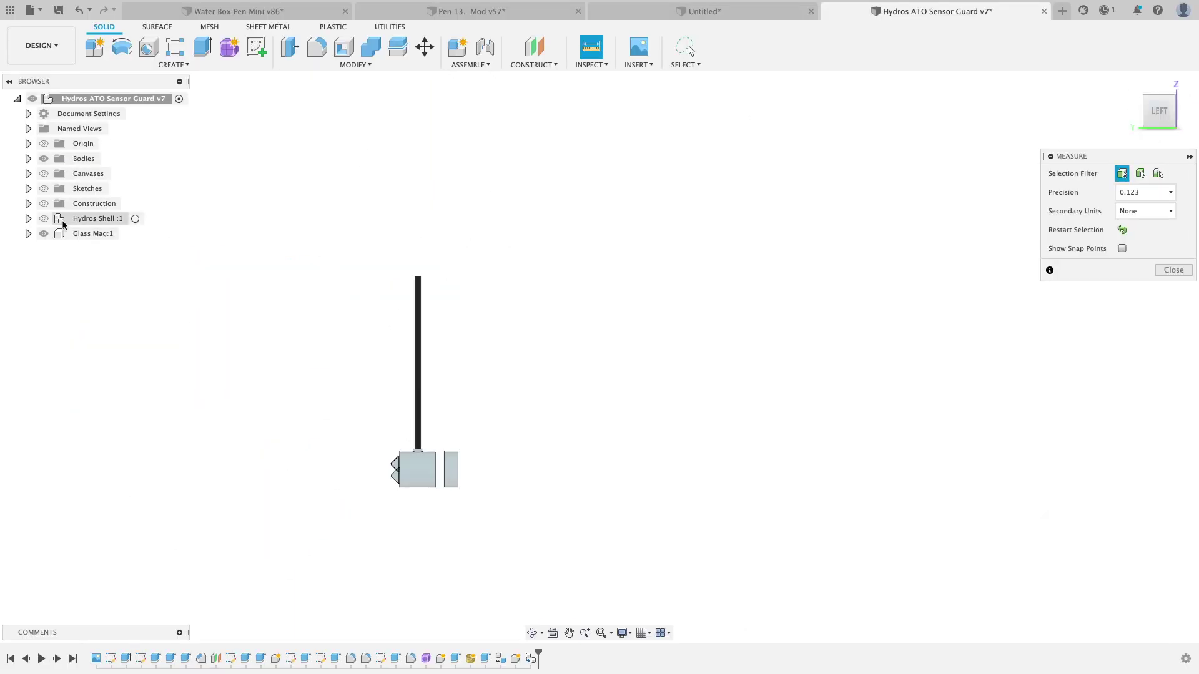
Step: Create a Glass component and symmetrically extrude a tall thin rectangle into a 92.227 mm pane
{"action": "right_click", "coordinate": [127, 101]}
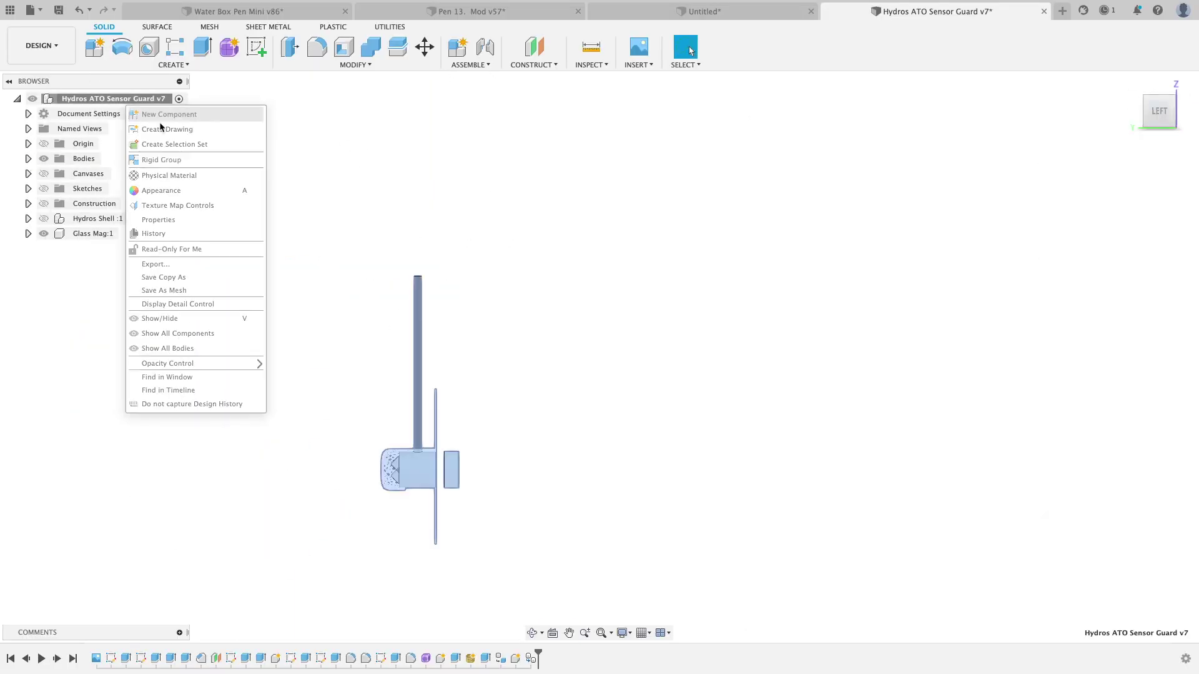
{"action": "left_click", "coordinate": [689, 50]}
{"action": "left_click", "coordinate": [460, 460]}
{"action": "key", "text": "r"}
{"action": "left_click", "coordinate": [459, 629]}
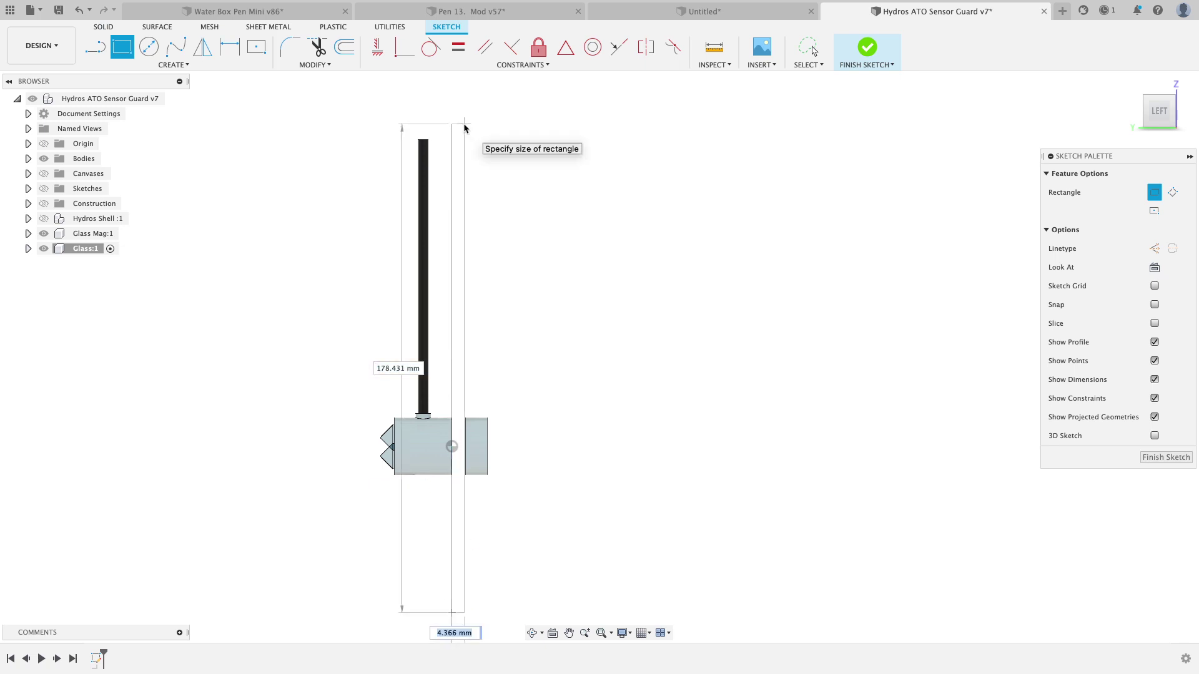
{"action": "left_click", "coordinate": [470, 282]}
{"action": "key", "text": "e"}
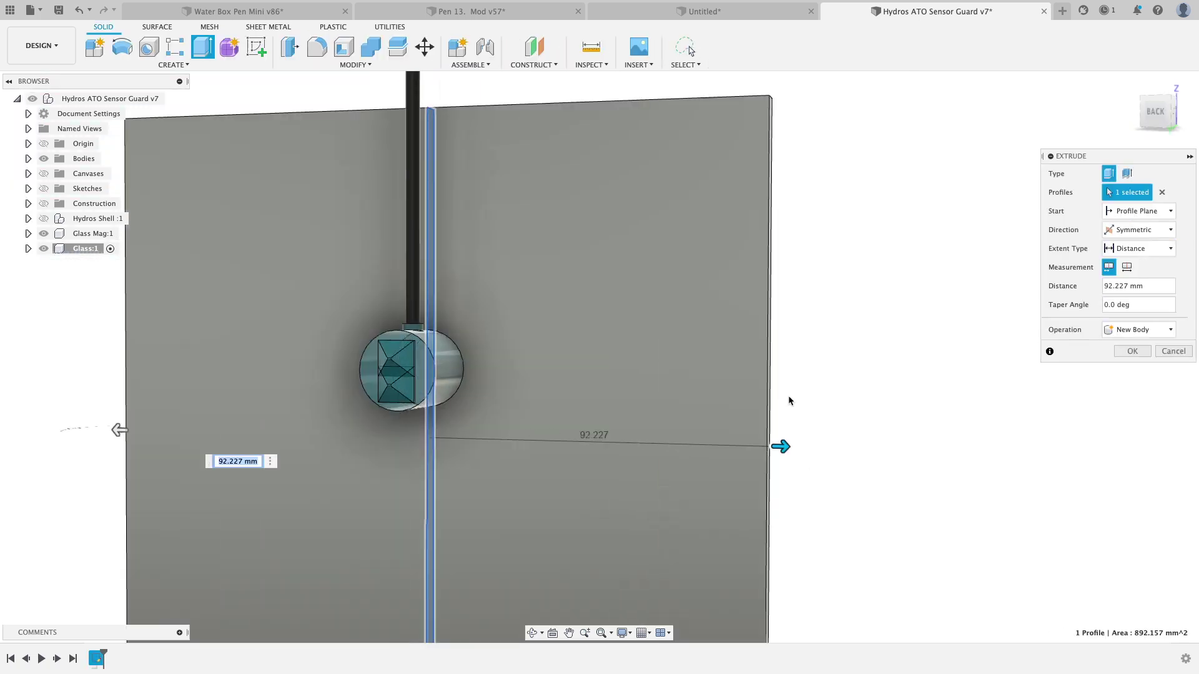
{"action": "key", "text": "Return"}
Step: Apply a red appearance to the sensor body
{"action": "key", "text": "a"}
{"action": "left_click_drag", "start_coordinate": [956, 262], "coordinate": [677, 375]}
{"action": "middle_click_drag", "start_coordinate": [812, 215], "coordinate": [764, 381]}
{"action": "key", "text": "Escape"}
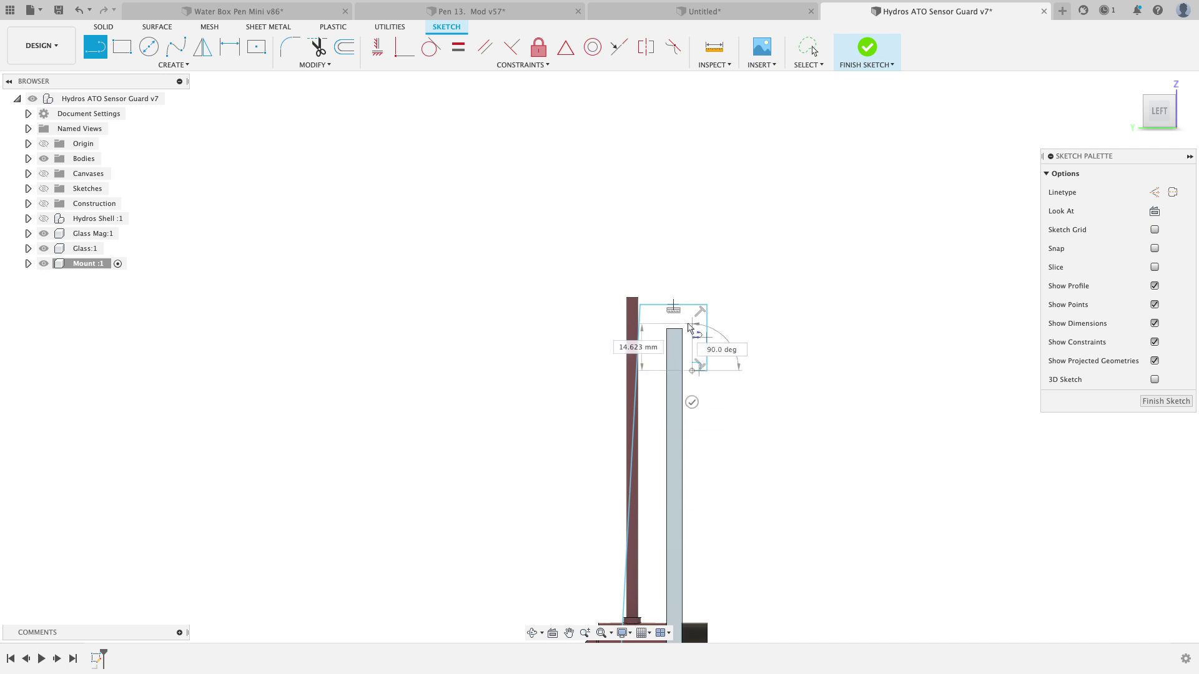
Step: Draw the long side line and the curved spline of the mount arm
{"action": "scroll", "coordinate": [675, 437], "scroll_direction": "down", "scroll_amount": 3}
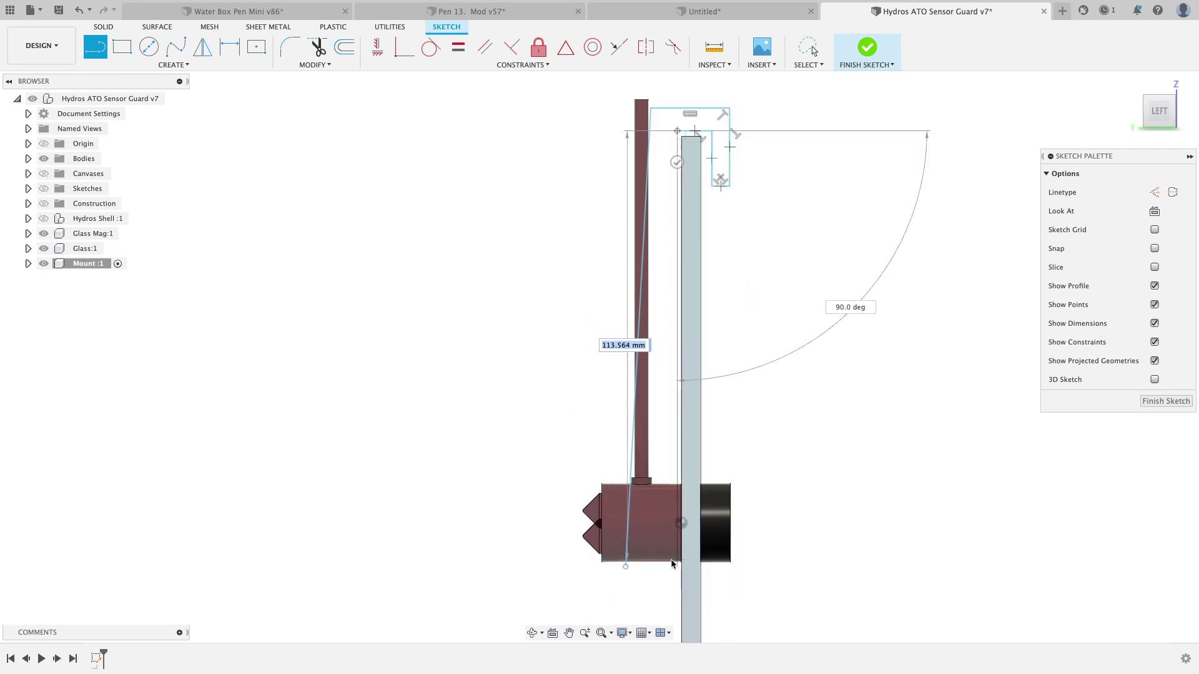
{"action": "left_click", "coordinate": [671, 571]}
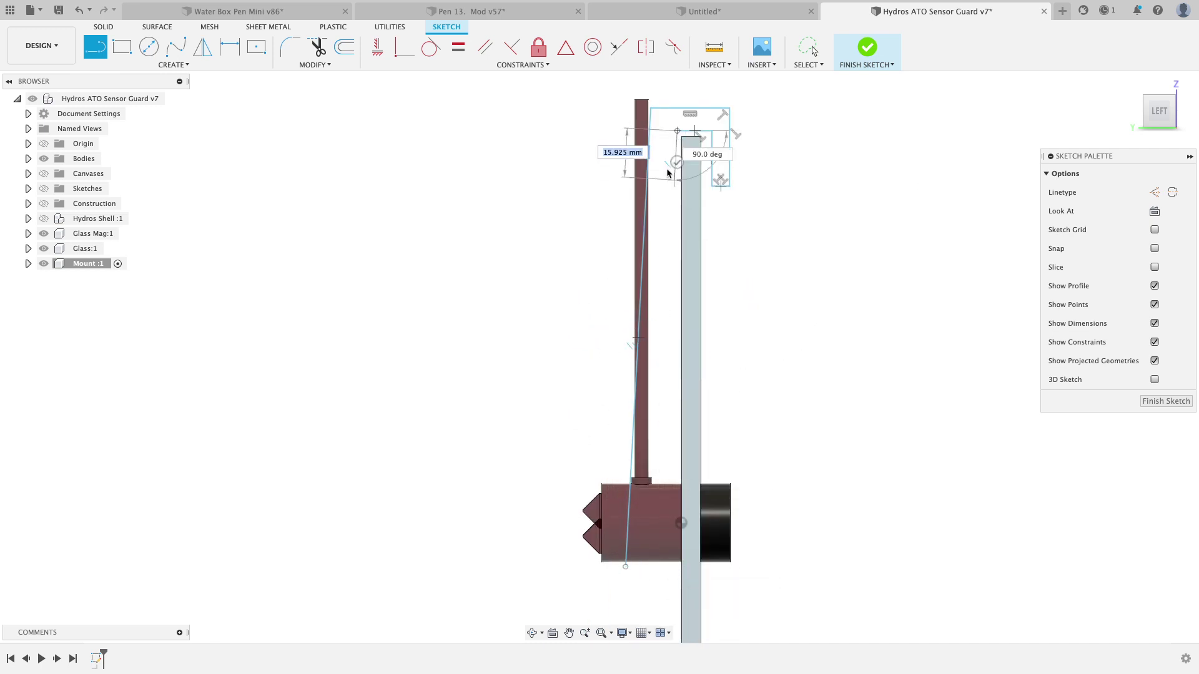
{"action": "key", "text": "Escape"}
{"action": "scroll", "coordinate": [672, 131], "scroll_direction": "up", "scroll_amount": 3}
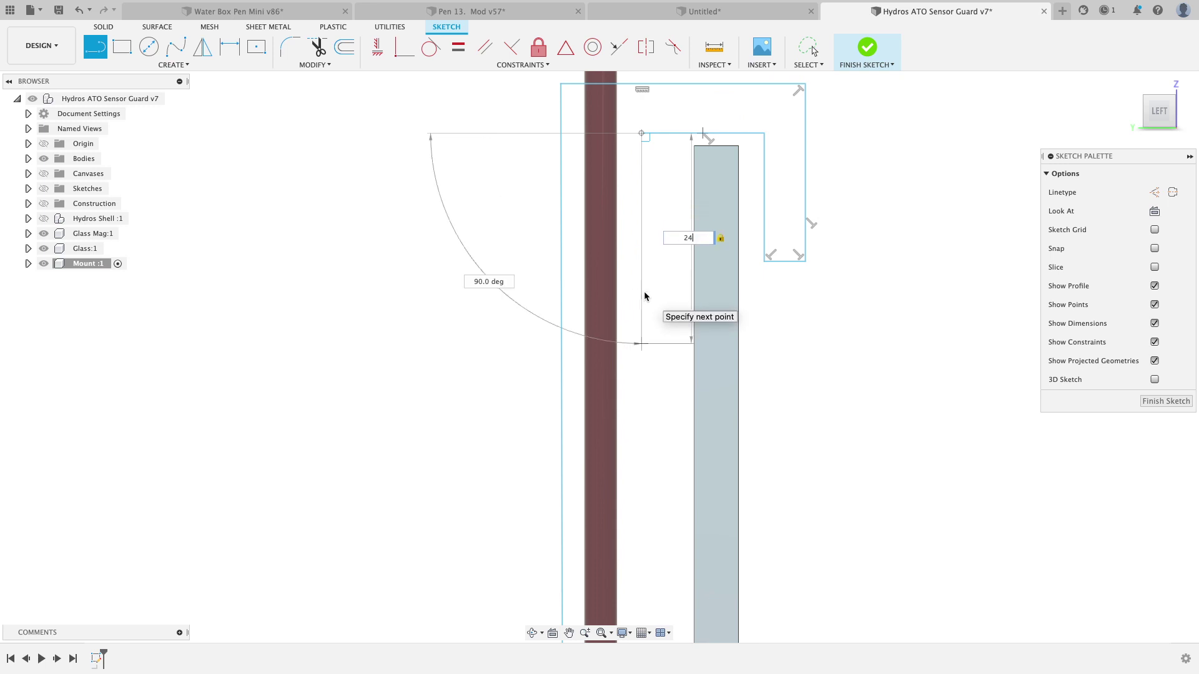
{"action": "key", "text": "Escape"}
{"action": "scroll", "coordinate": [674, 381], "scroll_direction": "down", "scroll_amount": 3}
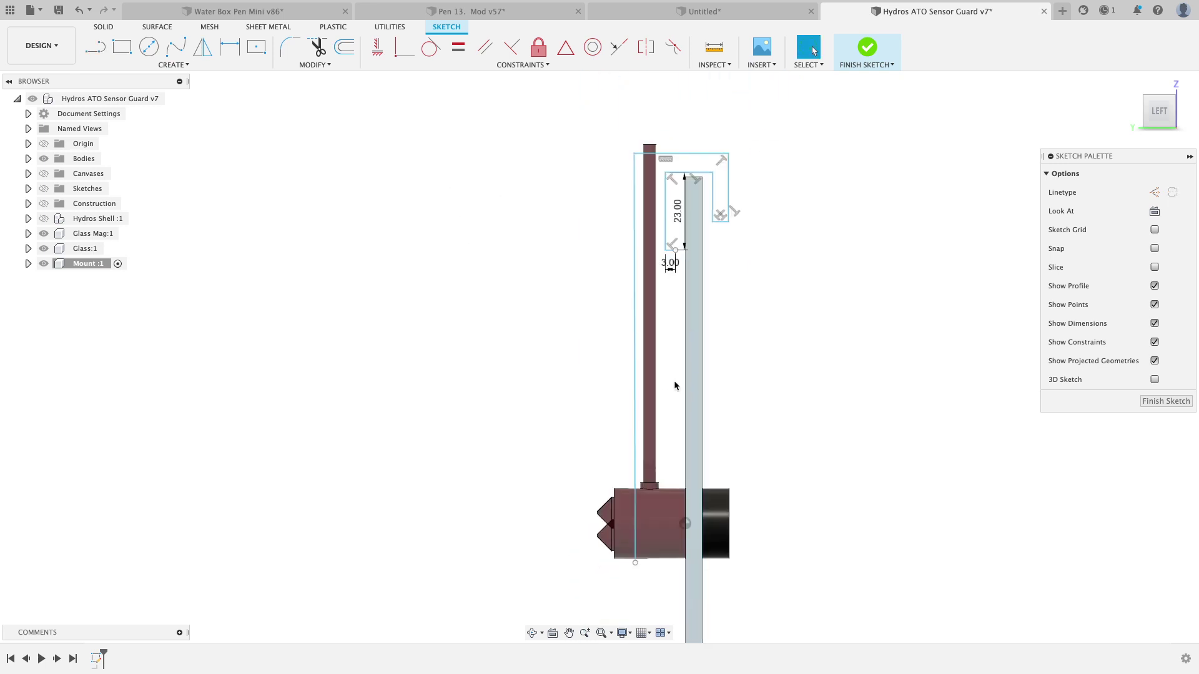
{"action": "key", "text": "s"}
{"action": "scroll", "coordinate": [671, 300], "scroll_direction": "up", "scroll_amount": 3}
{"action": "key", "text": "F6"}
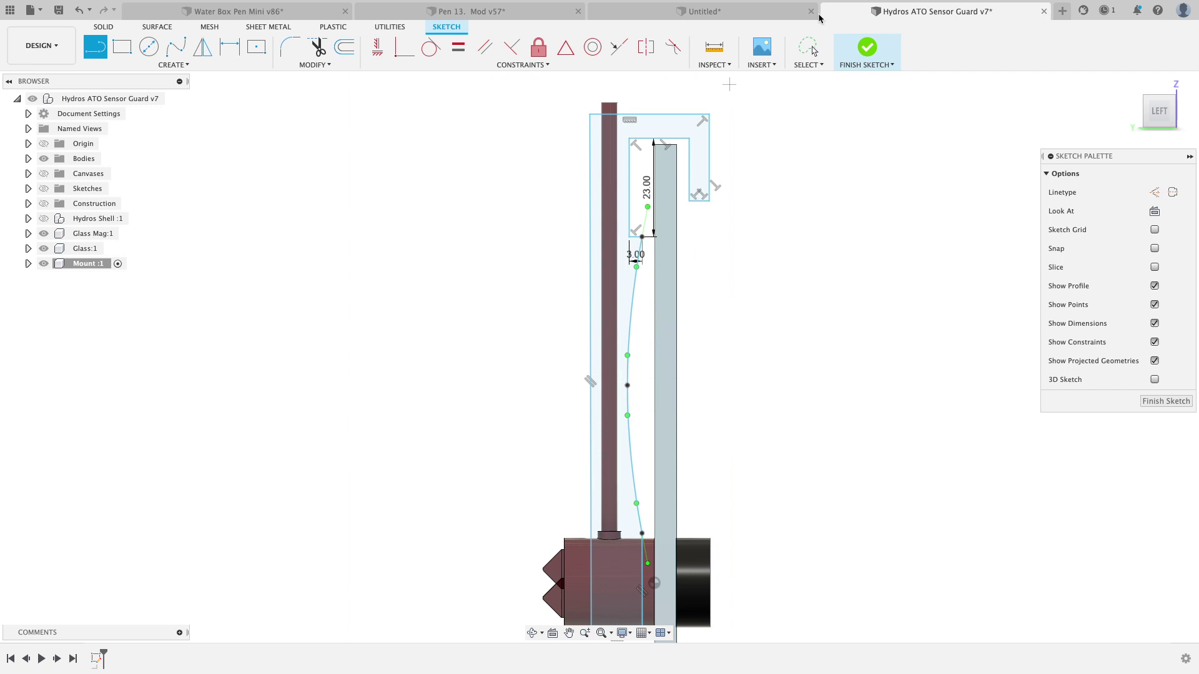
Step: Add a line from the top of the bar down toward the sensor body
{"action": "key", "text": "l"}
{"action": "left_click", "coordinate": [608, 121]}
{"action": "scroll", "coordinate": [599, 437], "scroll_direction": "up", "scroll_amount": 3}
{"action": "left_click", "coordinate": [576, 538]}
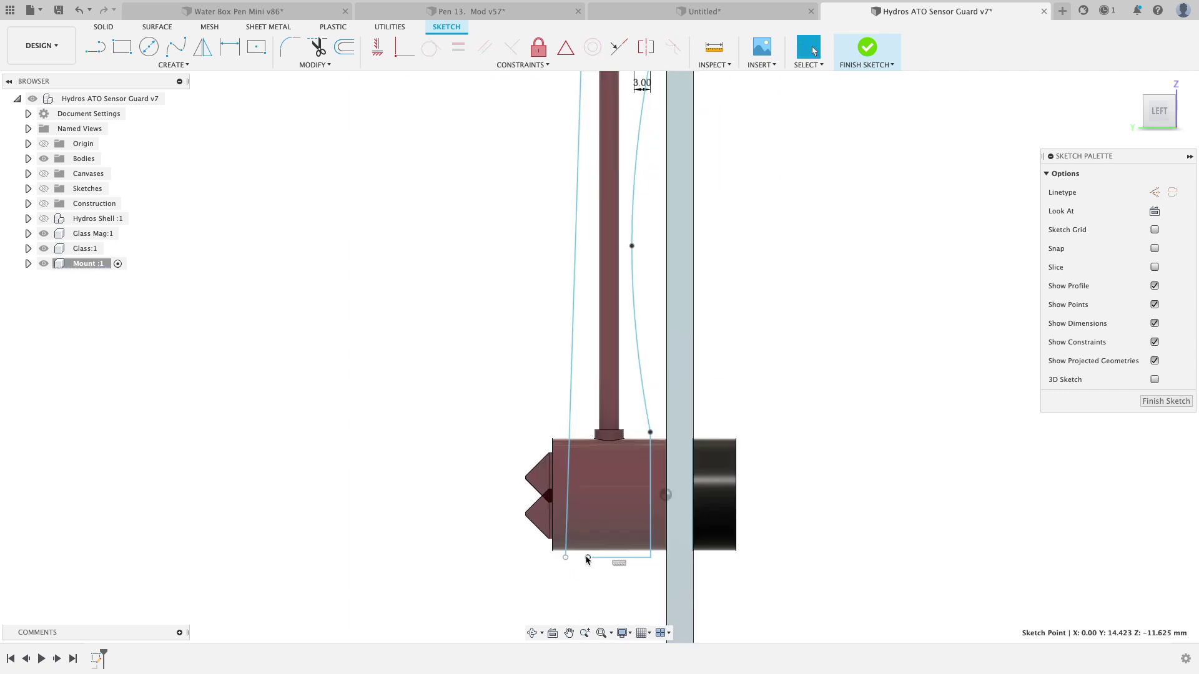
{"action": "scroll", "coordinate": [624, 250], "scroll_direction": "up", "scroll_amount": 3}
{"action": "key", "text": "r"}
Step: Dimension the 22 mm slot and the 1.5 mm gap to the glass
{"action": "key", "text": "d"}
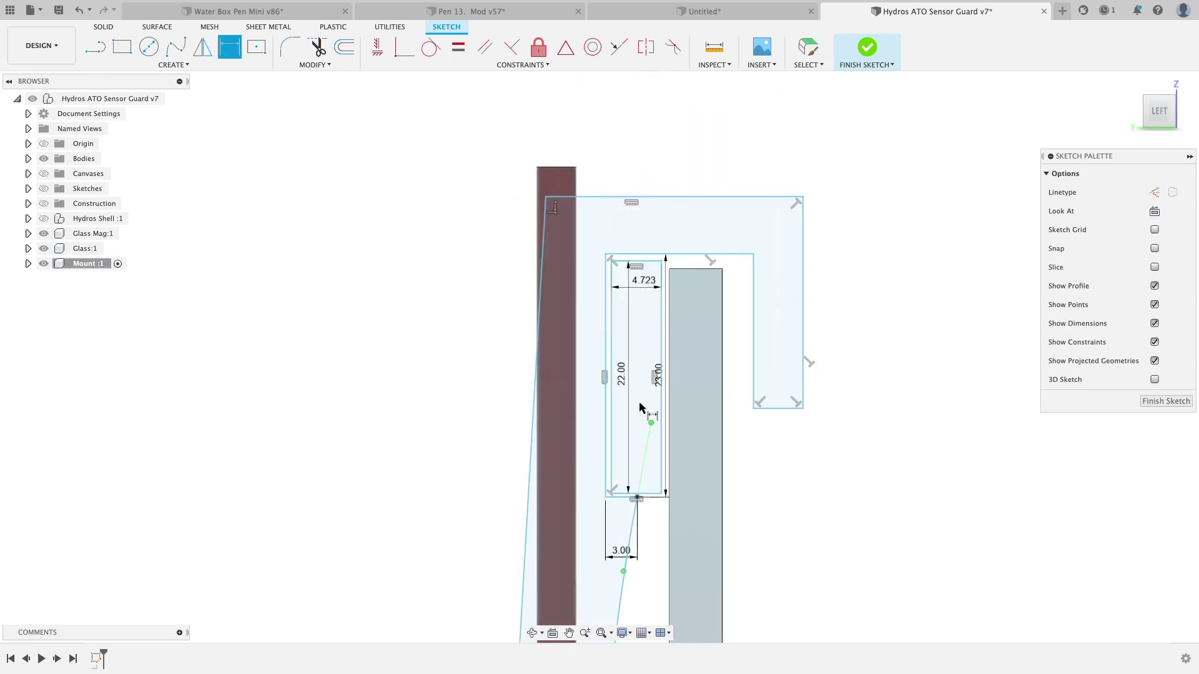
{"action": "left_click", "coordinate": [726, 415]}
{"action": "type", "text": "dd"}
{"action": "scroll", "coordinate": [725, 245], "scroll_direction": "up", "scroll_amount": 2}
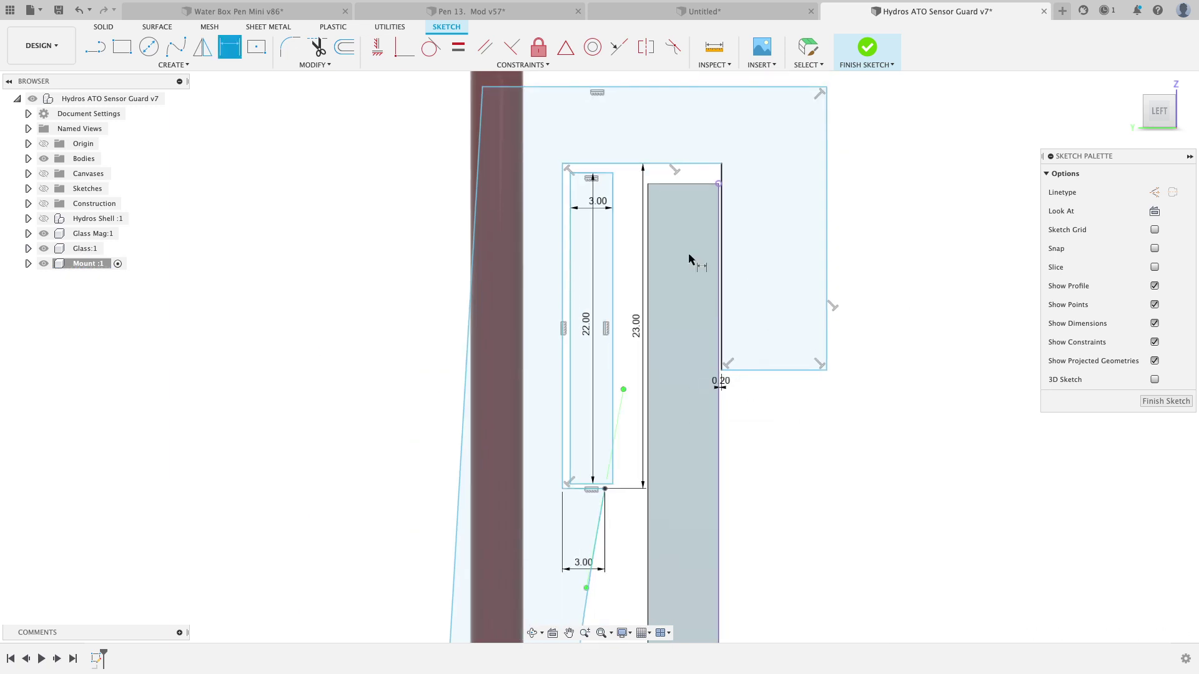
{"action": "scroll", "coordinate": [631, 278], "scroll_direction": "up", "scroll_amount": 1}
{"action": "left_click", "coordinate": [608, 187]}
{"action": "left_click", "coordinate": [652, 235]}
{"action": "scroll", "coordinate": [687, 235], "scroll_direction": "down", "scroll_amount": 2}
{"action": "left_click", "coordinate": [618, 228]}
{"action": "type", "text": "1.5"}
{"action": "key", "text": "Return"}
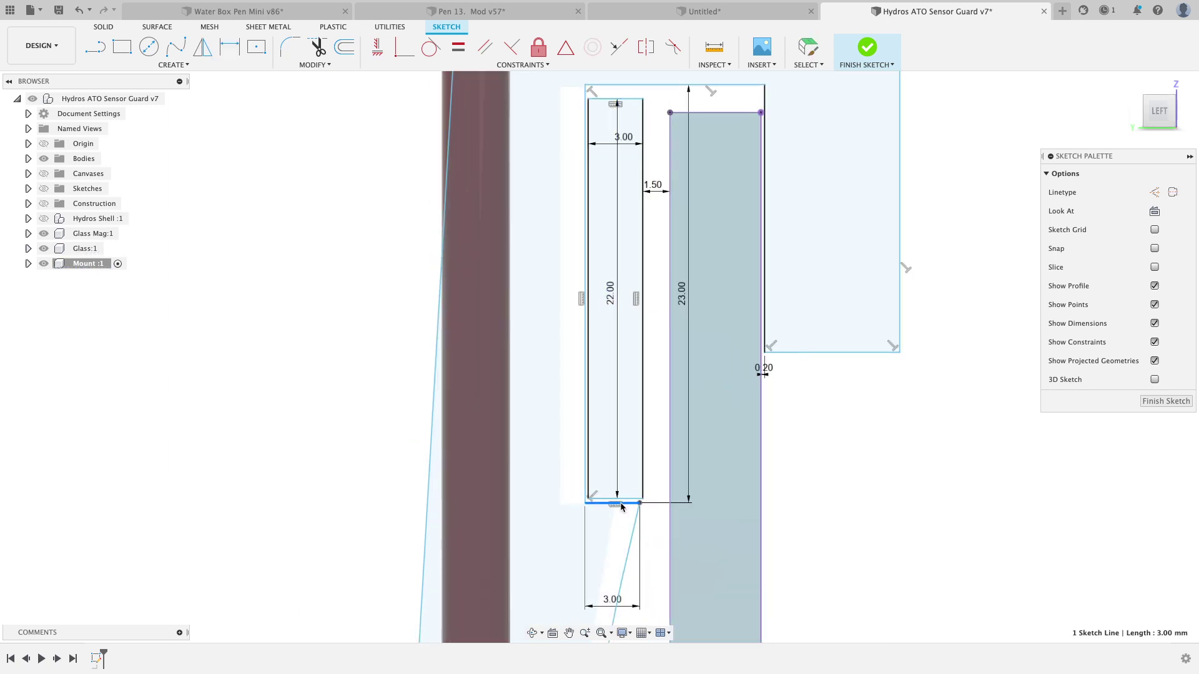
Step: Dimension the hook wall between its two edges and select the curved spline edge
{"action": "left_click", "coordinate": [725, 250]}
{"action": "left_click", "coordinate": [854, 249]}
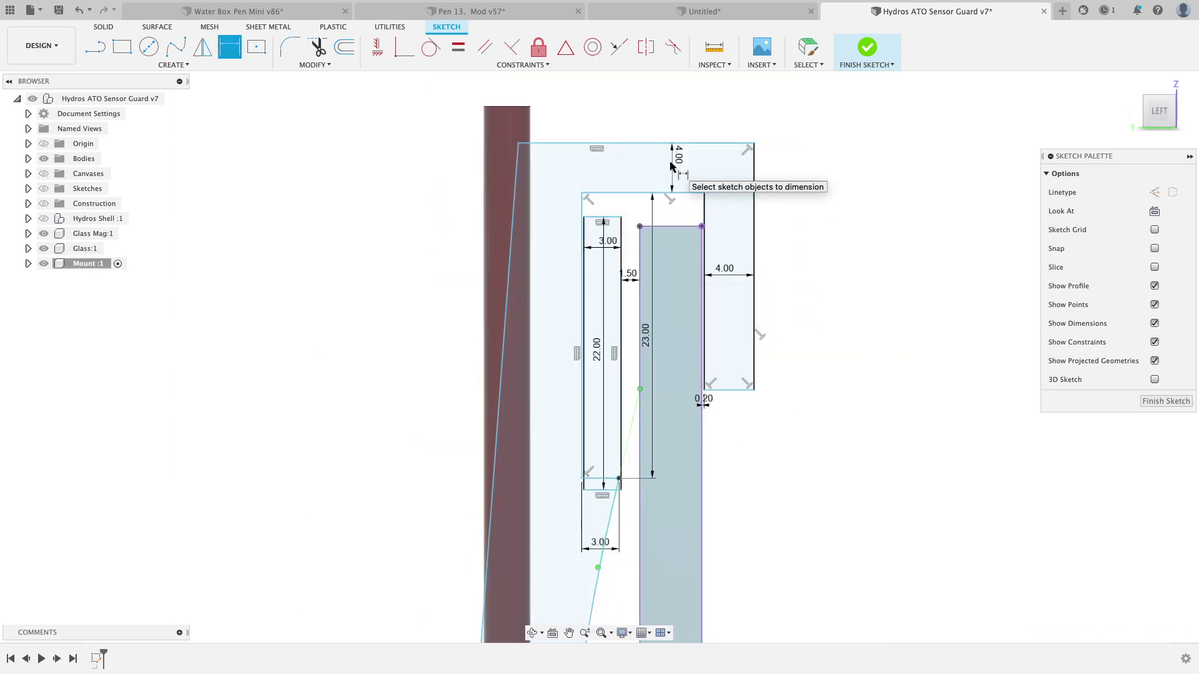
{"action": "scroll", "coordinate": [671, 165], "scroll_direction": "down", "scroll_amount": 3}
{"action": "scroll", "coordinate": [718, 125], "scroll_direction": "up", "scroll_amount": 3}
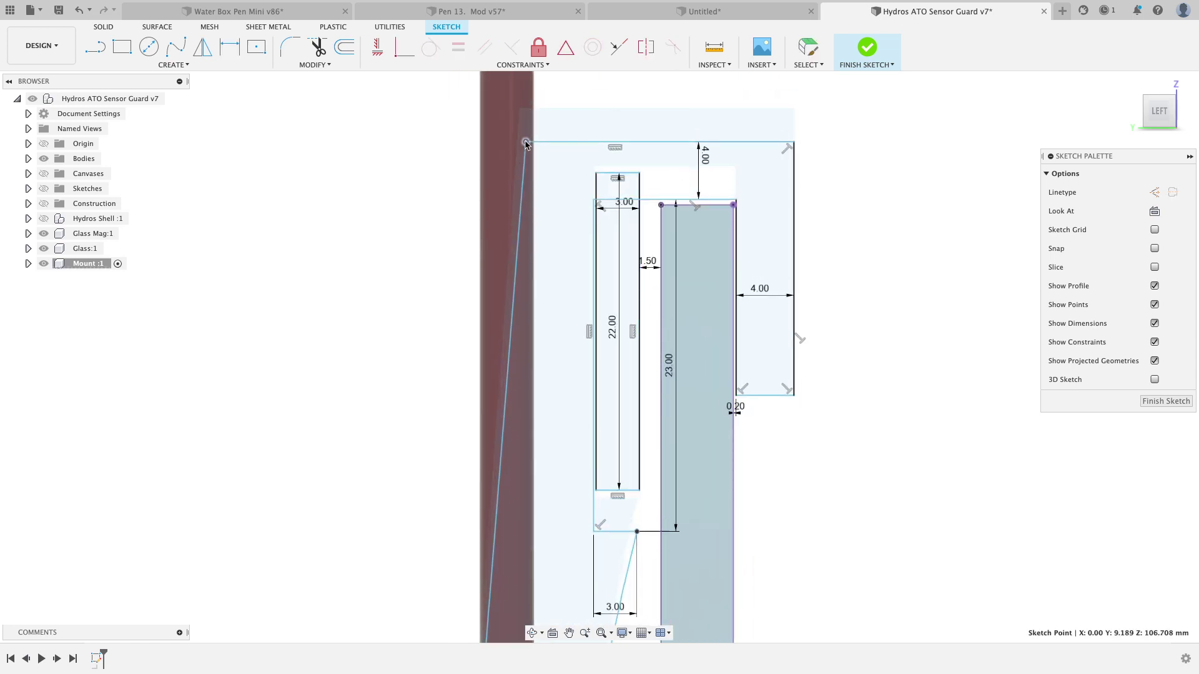
{"action": "scroll", "coordinate": [525, 145], "scroll_direction": "down", "scroll_amount": 4}
{"action": "scroll", "coordinate": [567, 491], "scroll_direction": "up", "scroll_amount": 4}
{"action": "left_click", "coordinate": [567, 492]}
{"action": "scroll", "coordinate": [567, 491], "scroll_direction": "down", "scroll_amount": 1}
{"action": "scroll", "coordinate": [567, 492], "scroll_direction": "up", "scroll_amount": 1}
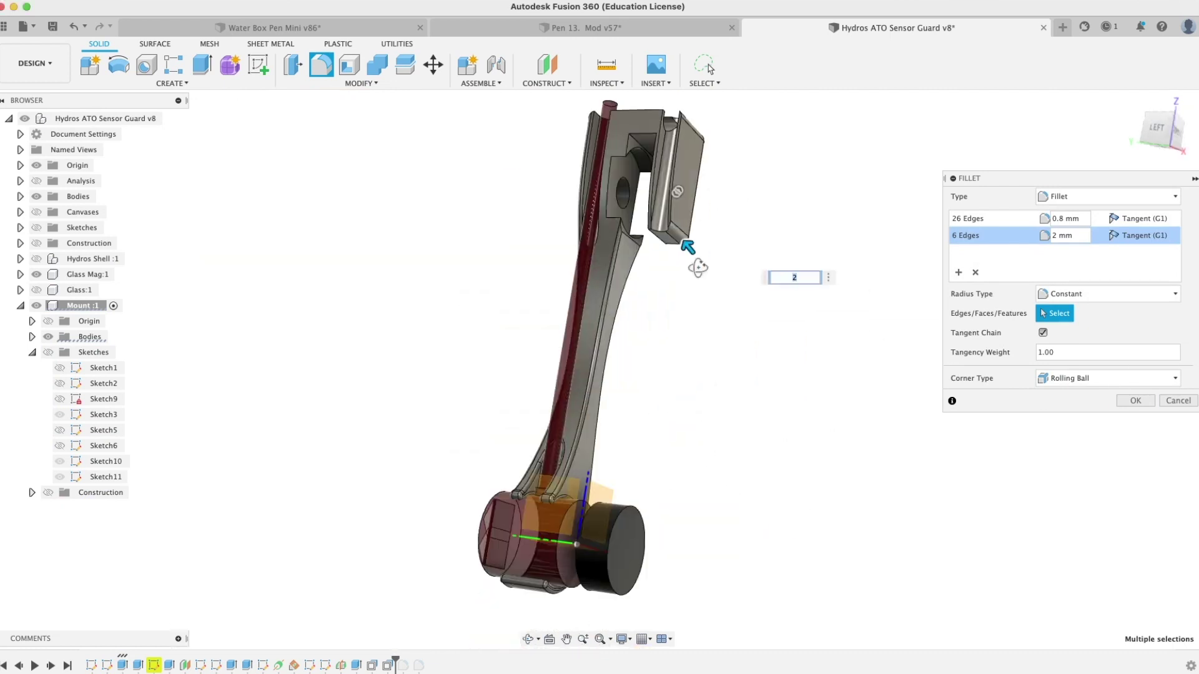
Step: Add another edge set to the 2 mm fillet and inspect the rounded edges
{"action": "scroll", "coordinate": [688, 250], "scroll_direction": "up", "scroll_amount": 5}
{"action": "left_click", "coordinate": [958, 272]}
{"action": "left_click", "coordinate": [620, 260]}
{"action": "scroll", "coordinate": [312, 234], "scroll_direction": "up", "scroll_amount": 2}
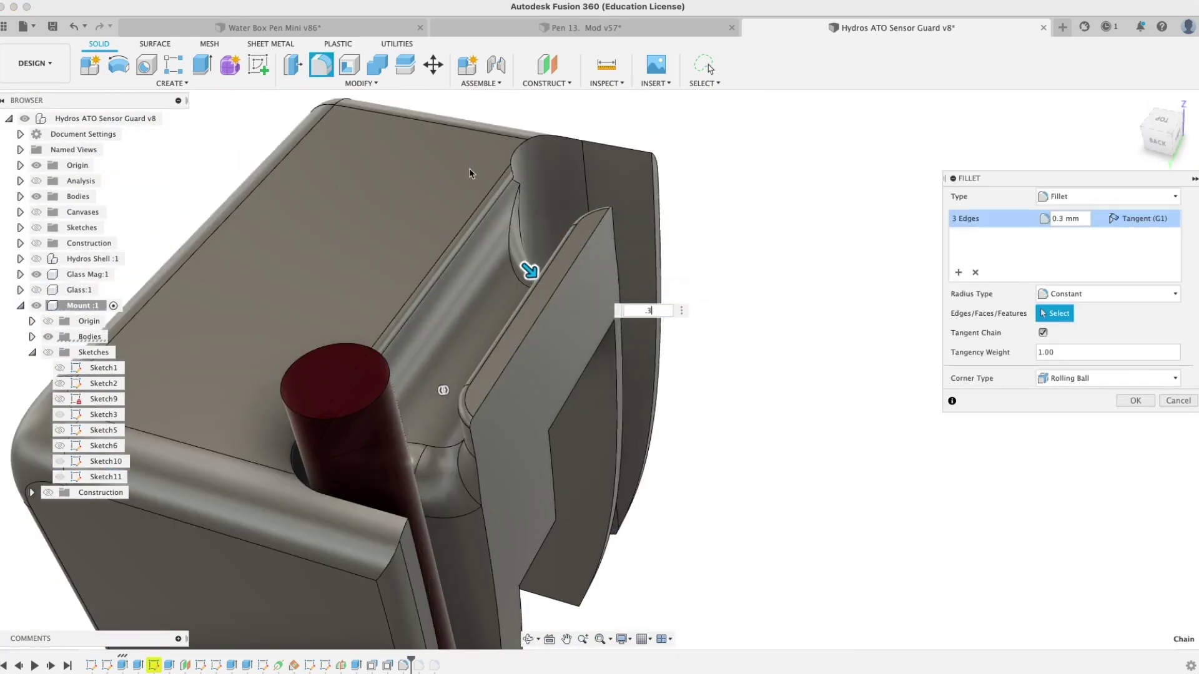
{"action": "middle_click_drag", "start_coordinate": [530, 267], "coordinate": [620, 325], "text": "shift"}
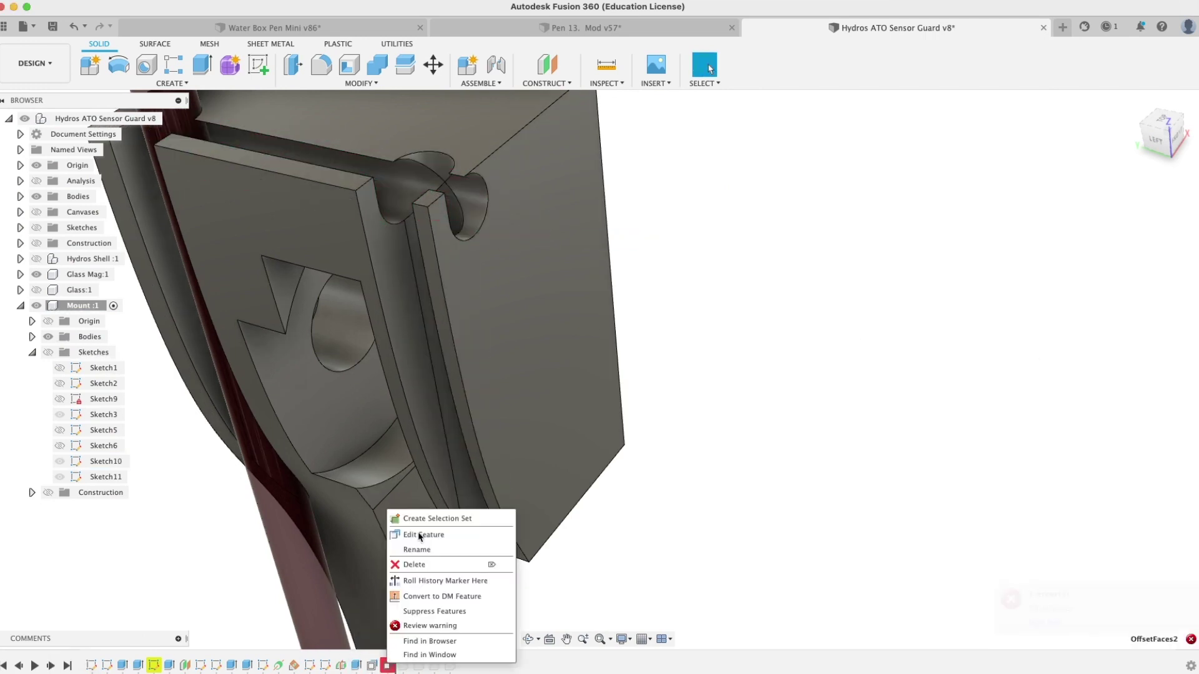
Step: Edit an earlier sketch and check the notch ring cut -5.225 mm around the sensor collar
{"action": "left_click", "coordinate": [419, 535]}
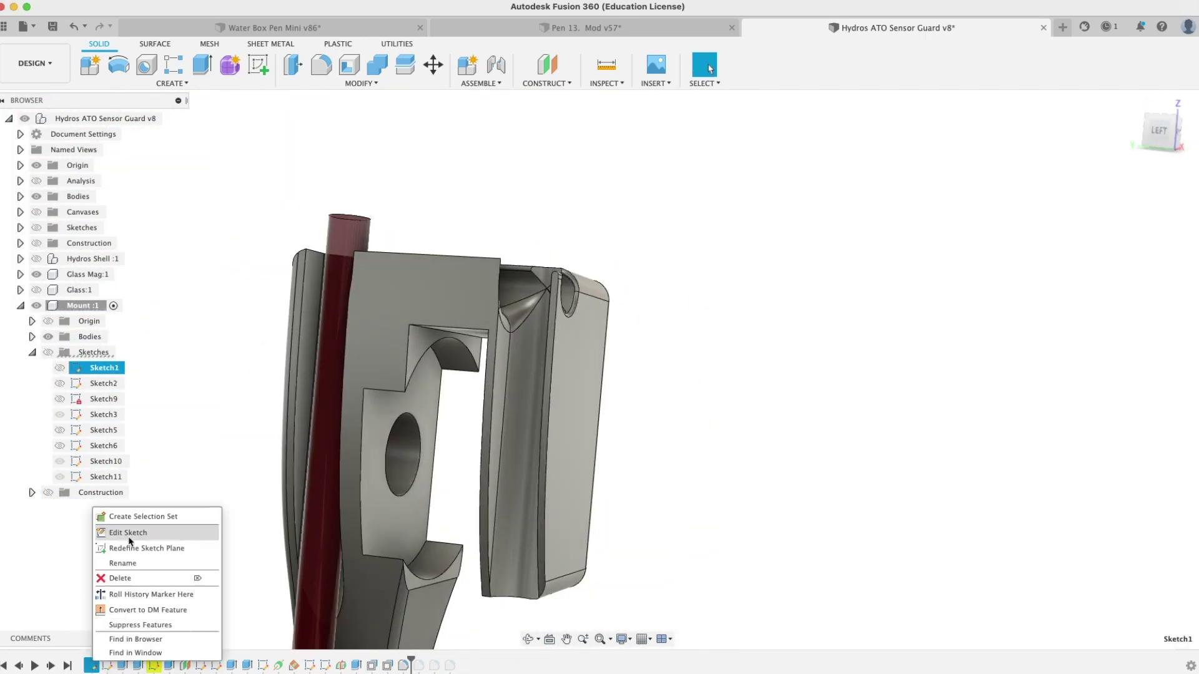
{"action": "left_click", "coordinate": [118, 530]}
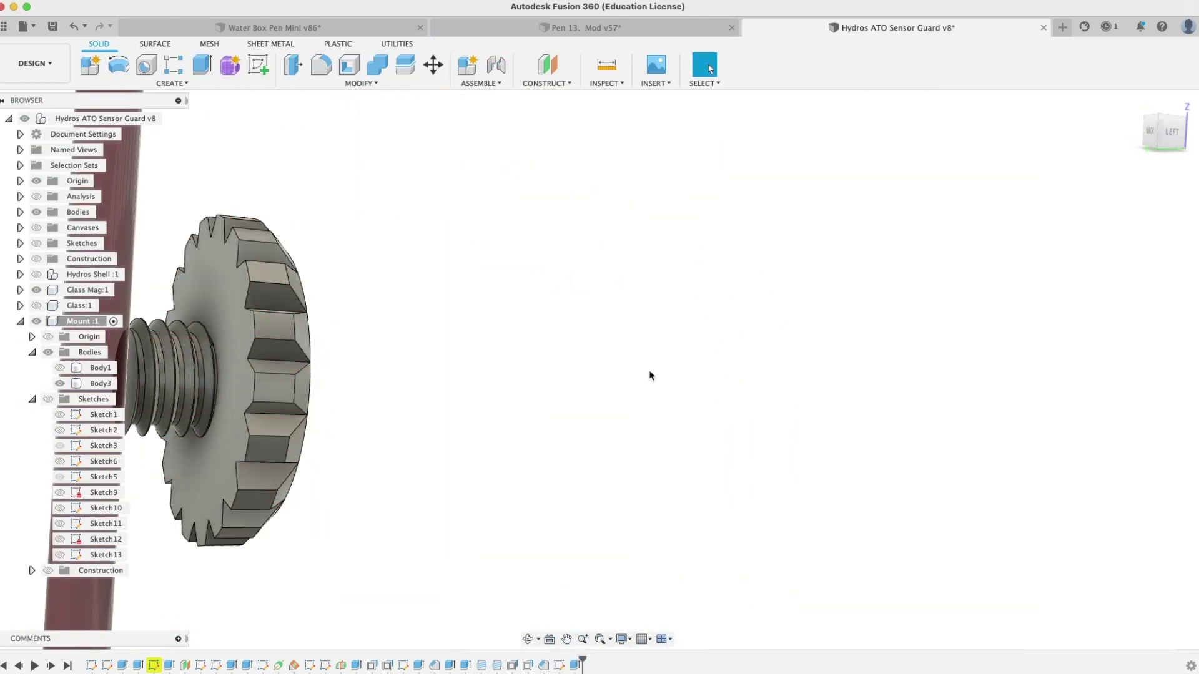
{"action": "middle_click_drag", "start_coordinate": [649, 375], "coordinate": [160, 415], "text": "shift"}
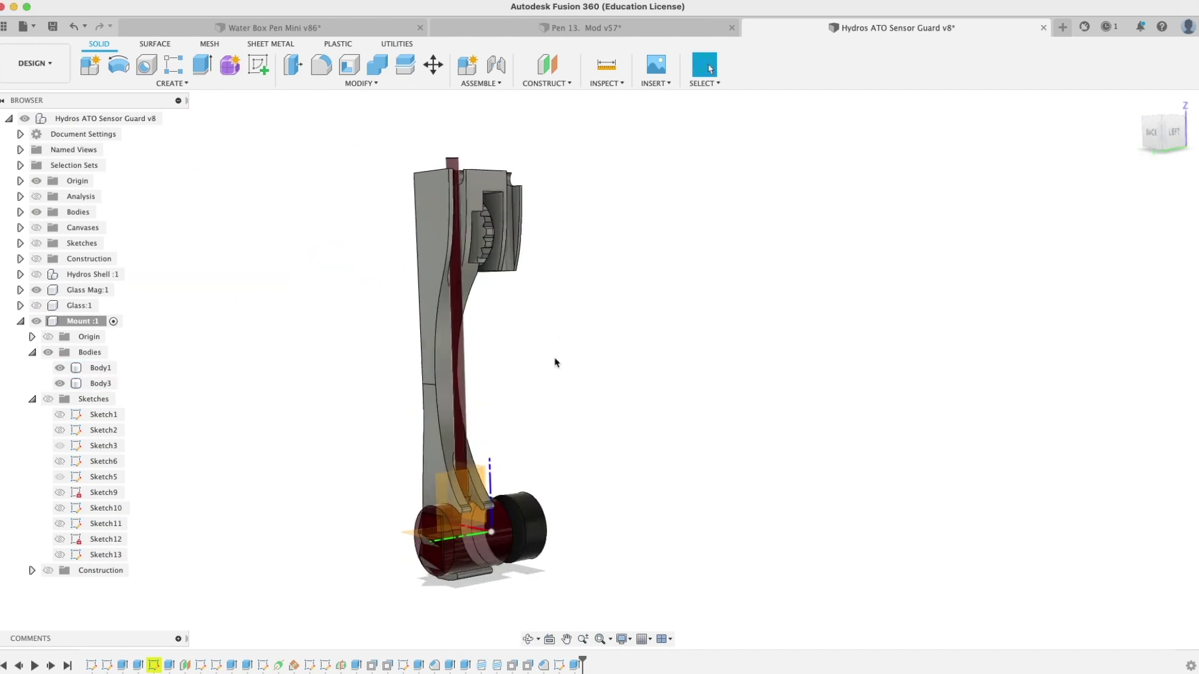